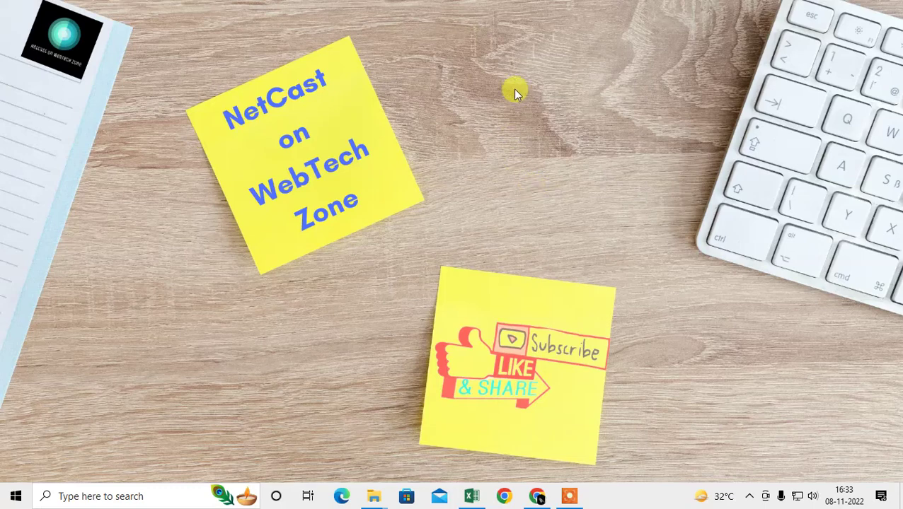
# Refresh the Windows desktop three times from its context menu, then switch to Google Chrome.
pyautogui.rightClick(481, 75)
pyautogui.click(552, 116)
pyautogui.rightClick(575, 92)
pyautogui.click(637, 134)
pyautogui.rightClick(594, 137)
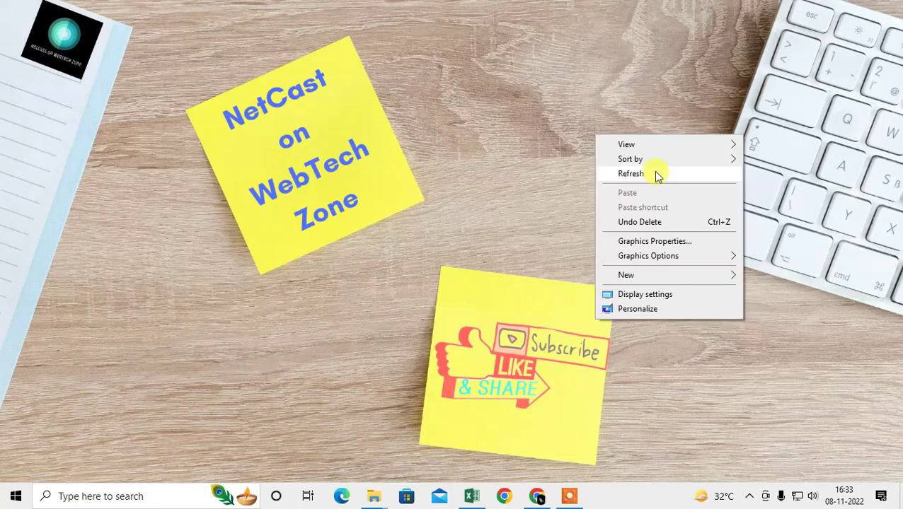
pyautogui.click(654, 175)
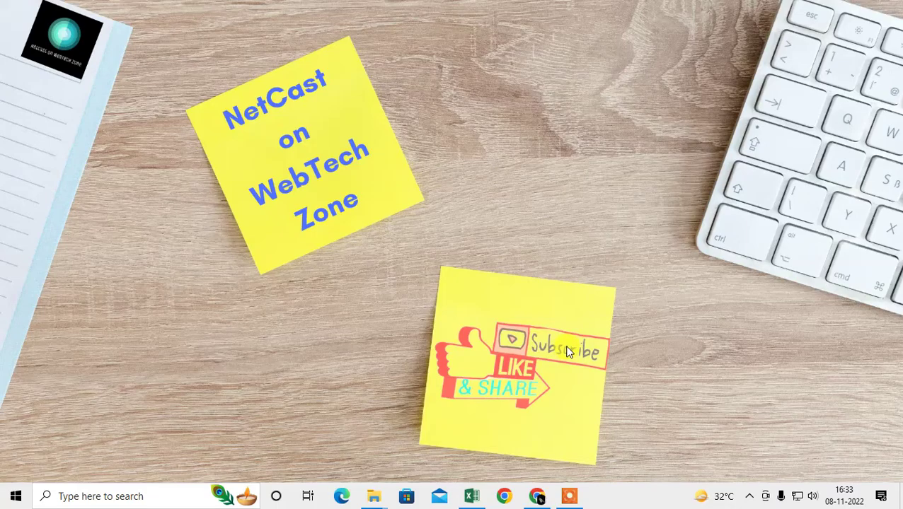
pyautogui.hotkey('alt', 'Tab')
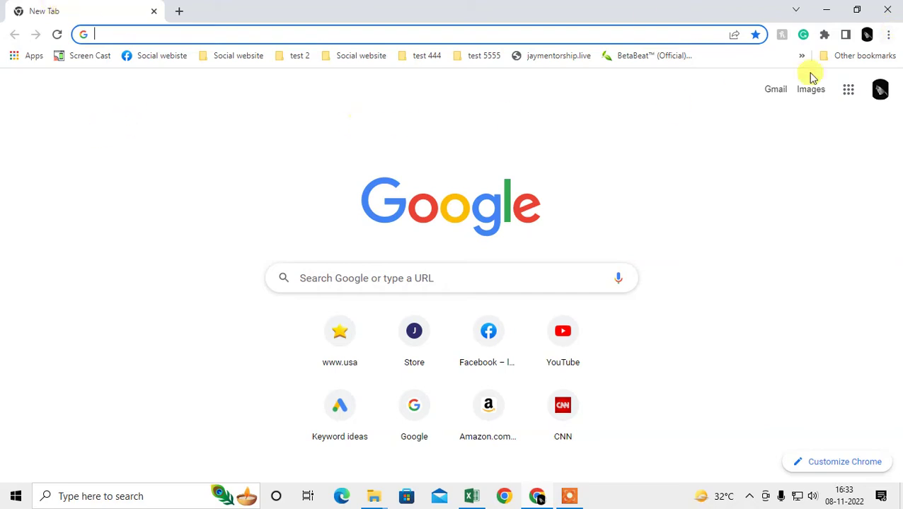
# Check for updates in About Google Chrome and confirm version 107.0.5304.88 is up to date.
pyautogui.click(888, 35)
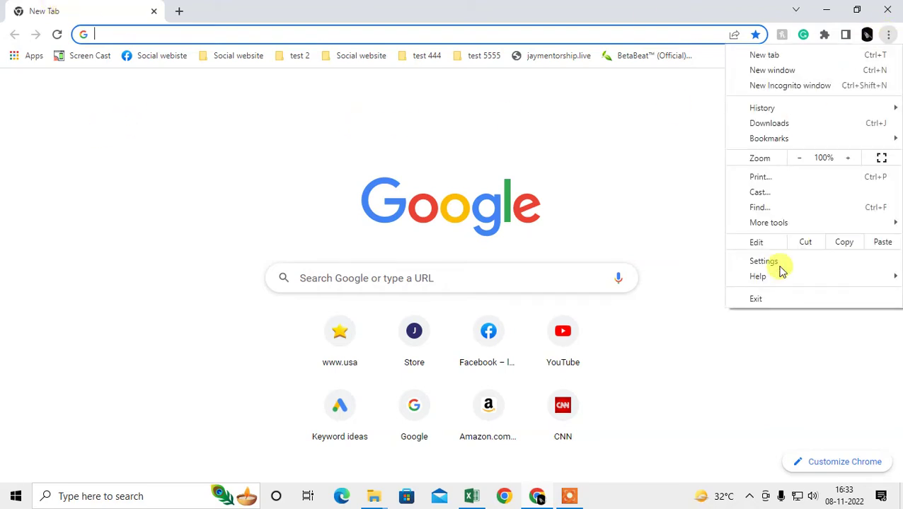
pyautogui.moveTo(784, 276)
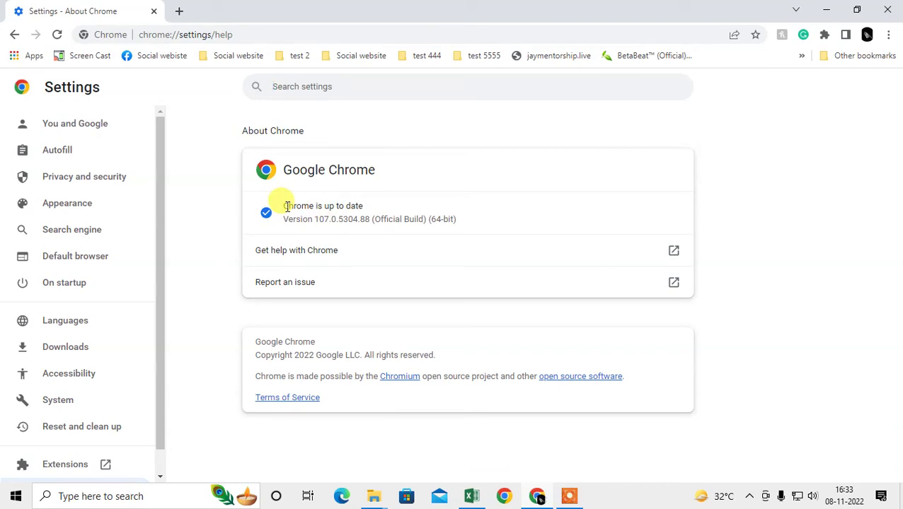
pyautogui.moveTo(287, 206); pyautogui.dragTo(340, 207)
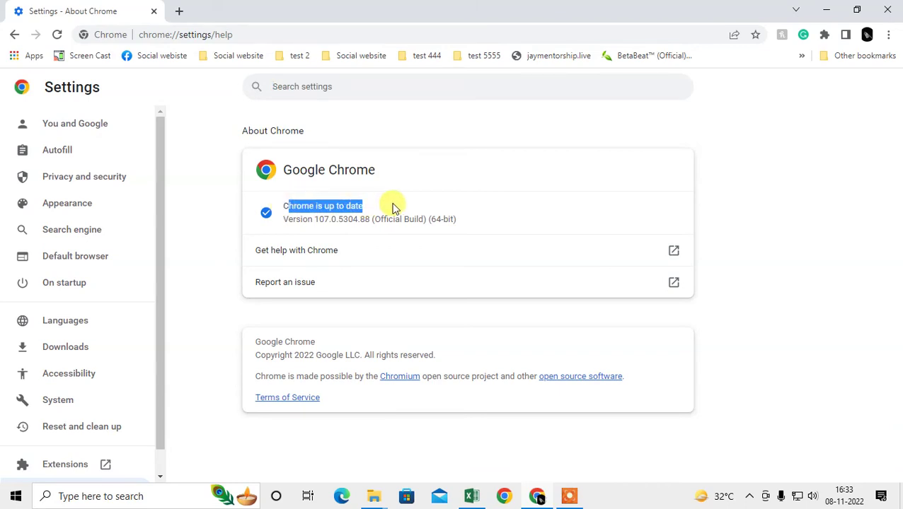
pyautogui.click(216, 218)
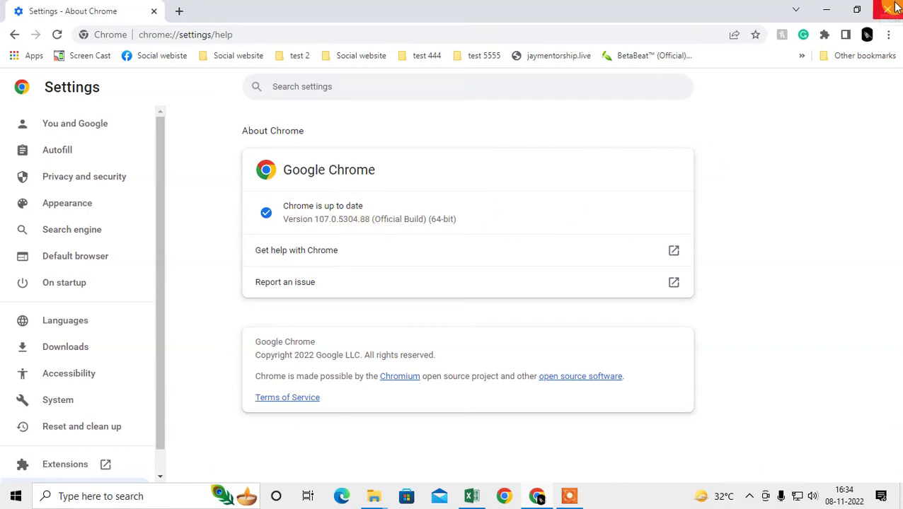
# Replace the About Chrome tab with a new tab and open the Extensions page.
pyautogui.click(176, 12)
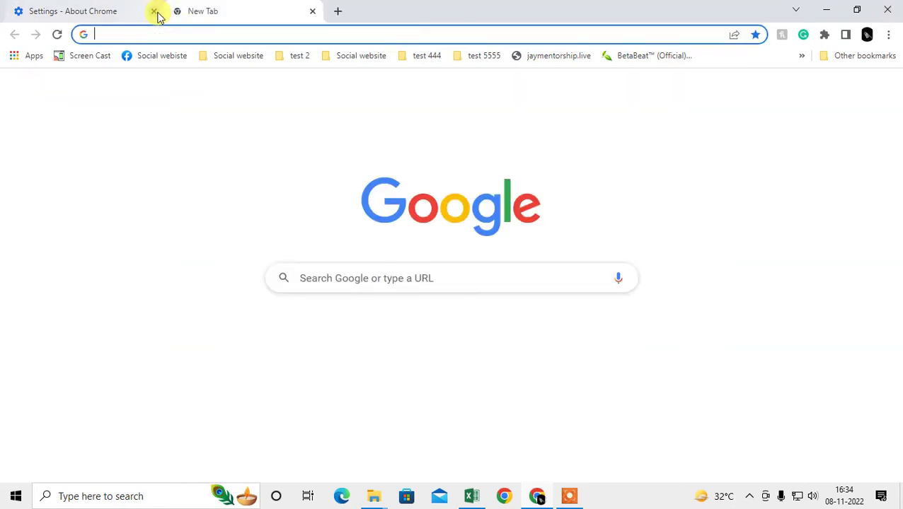
pyautogui.click(155, 12)
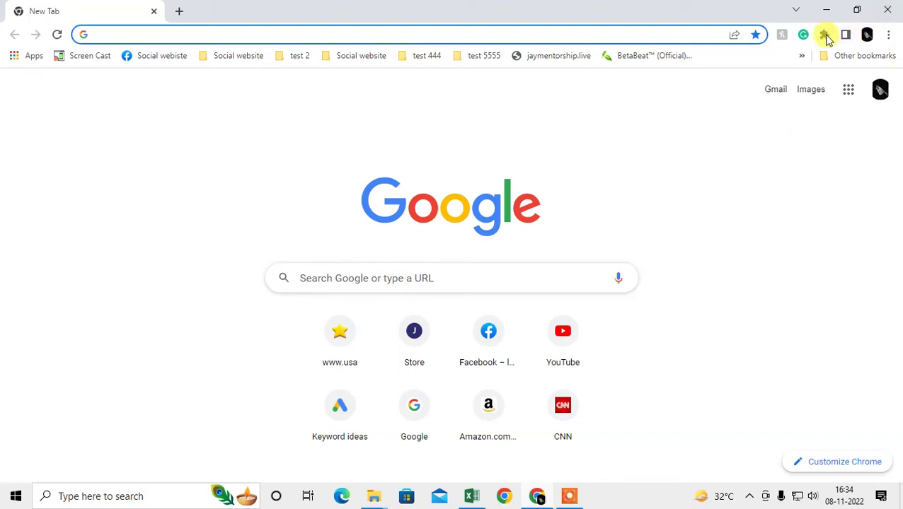
pyautogui.click(889, 36)
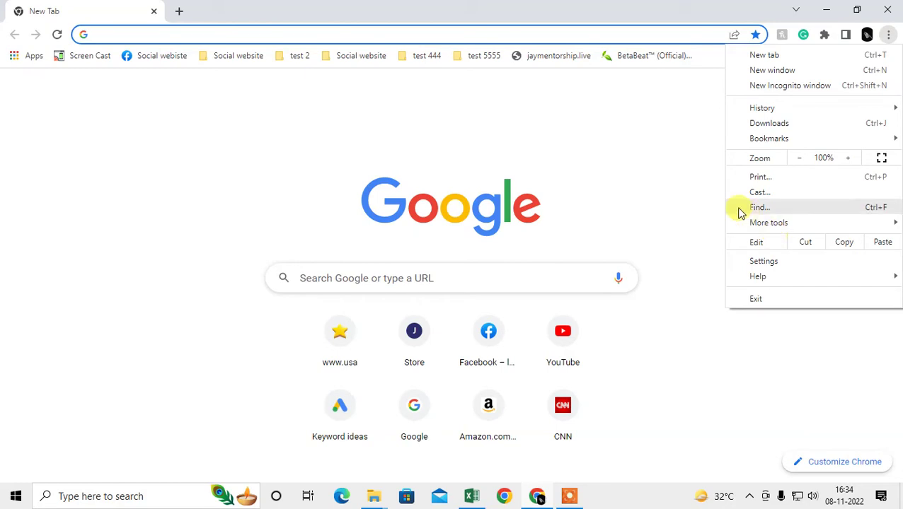
pyautogui.moveTo(778, 225)
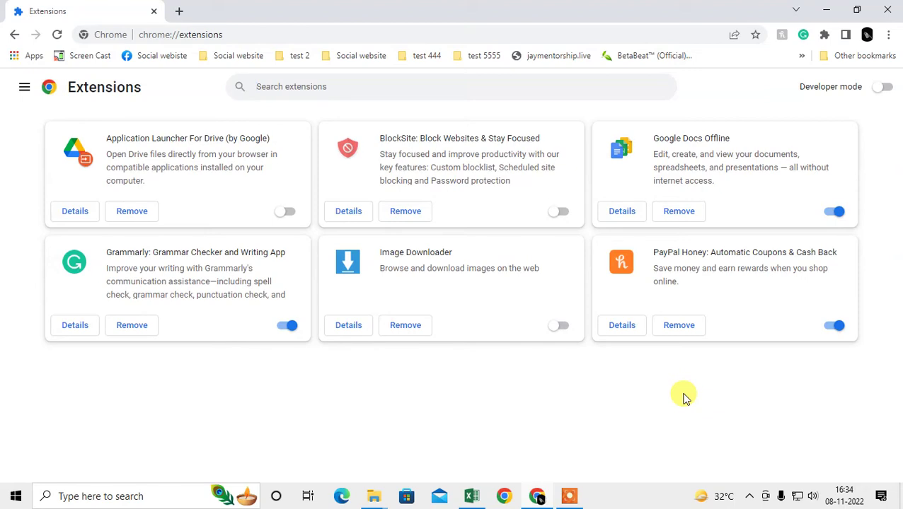
# Toggle PayPal Honey off and back on, disable Grammarly, and enable Google Docs Offline.
pyautogui.click(835, 327)
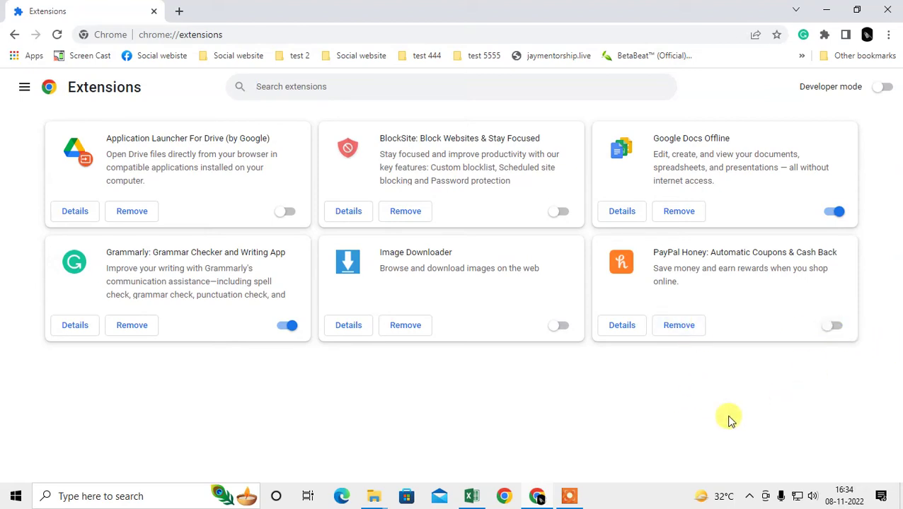
pyautogui.click(836, 333)
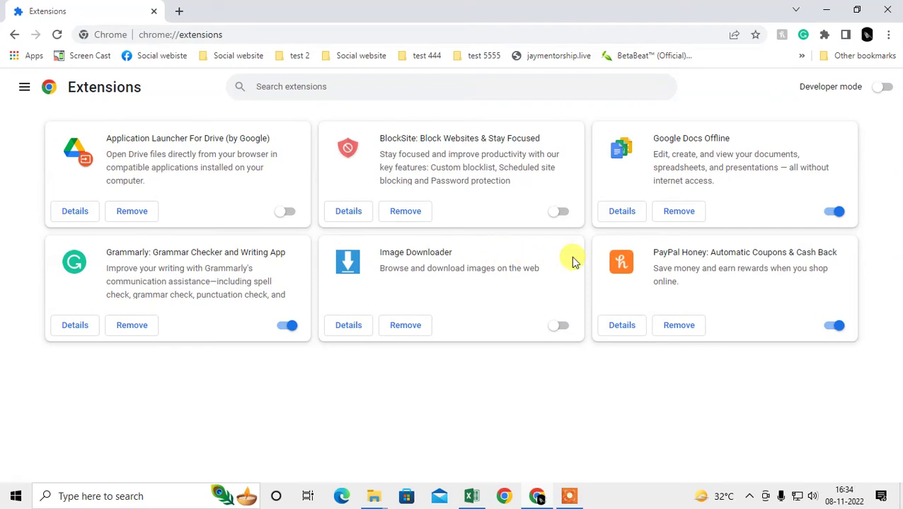
pyautogui.click(287, 326)
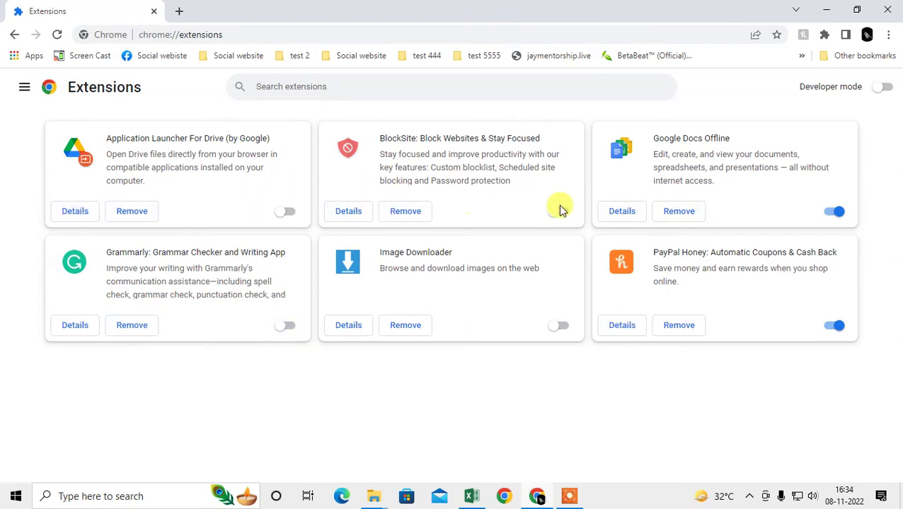
pyautogui.click(832, 211)
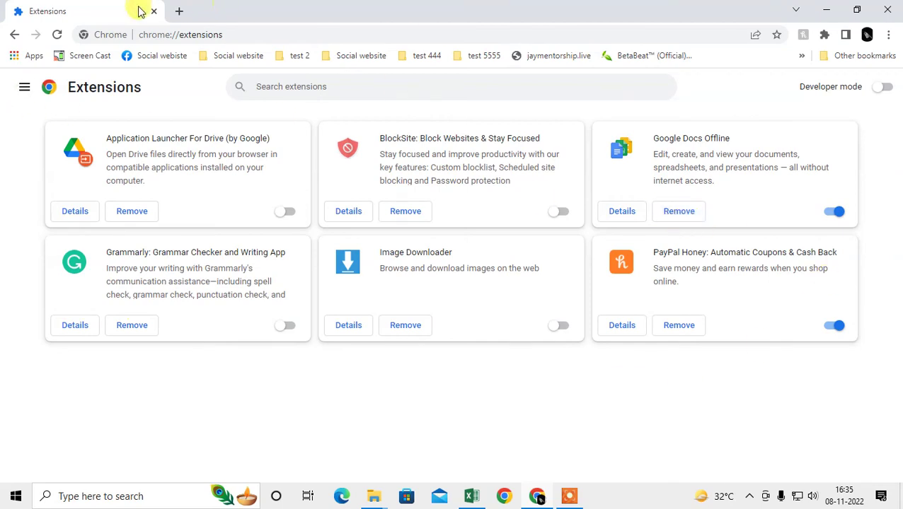
# Close the Extensions tab and open Reset and clean up's restore-to-defaults confirmation.
pyautogui.click(179, 12)
pyautogui.click(151, 12)
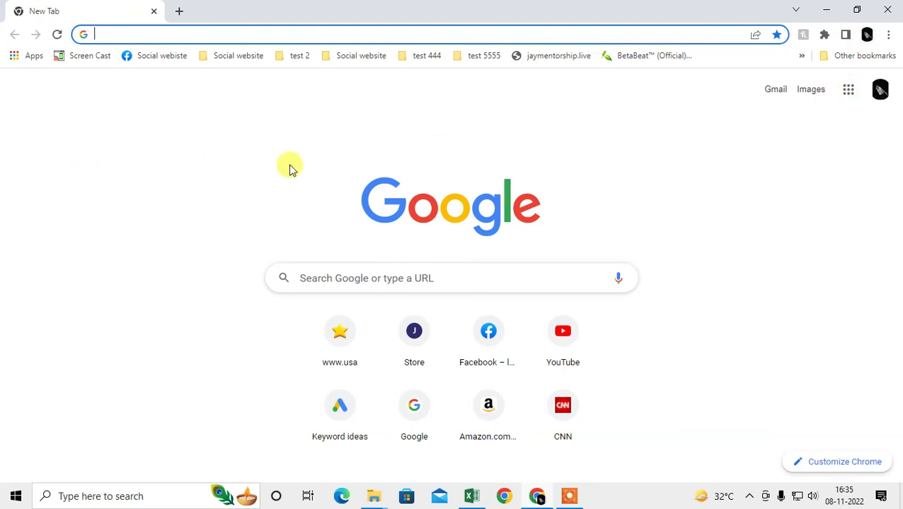
pyautogui.click(889, 35)
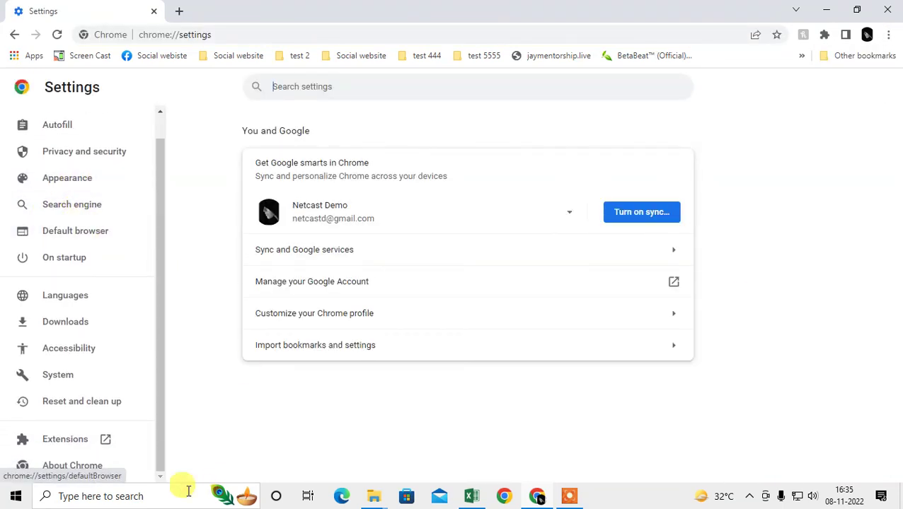
pyautogui.click(91, 403)
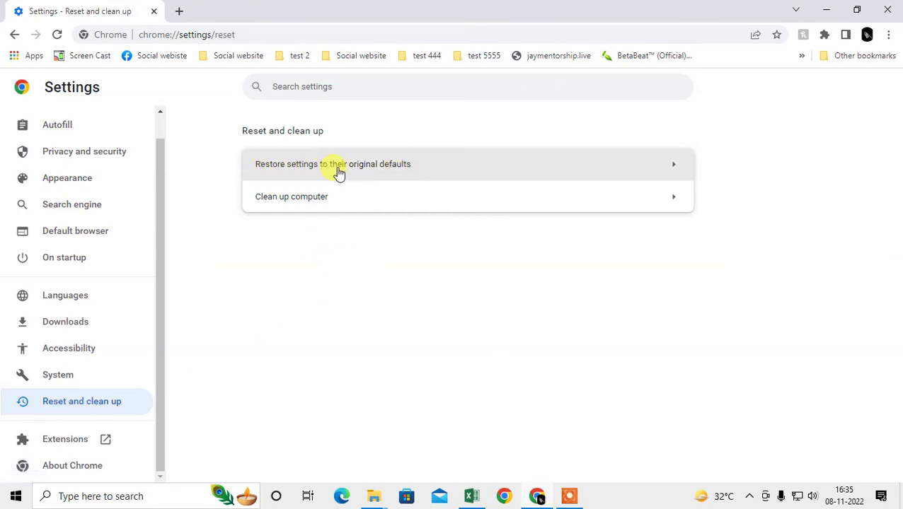
pyautogui.click(600, 170)
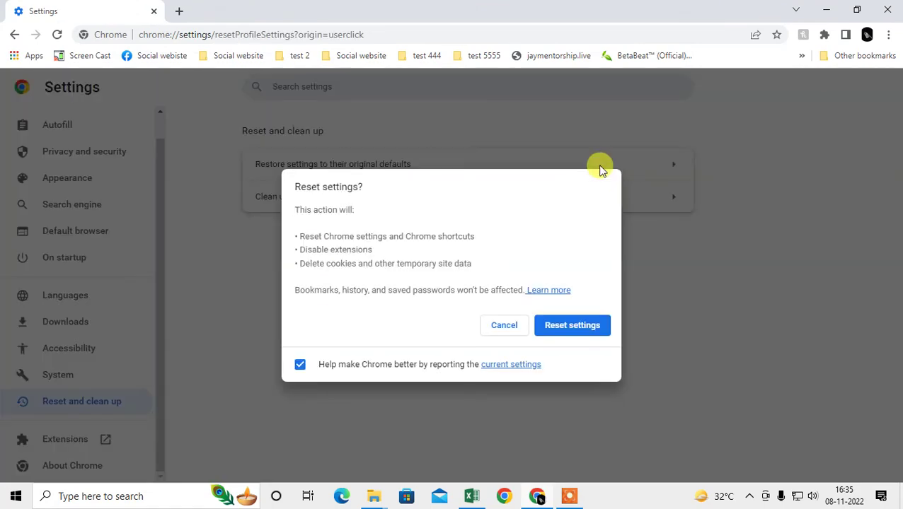
# Read through the reset warning's list of effects, then cancel without resetting.
pyautogui.moveTo(296, 210); pyautogui.dragTo(356, 209)
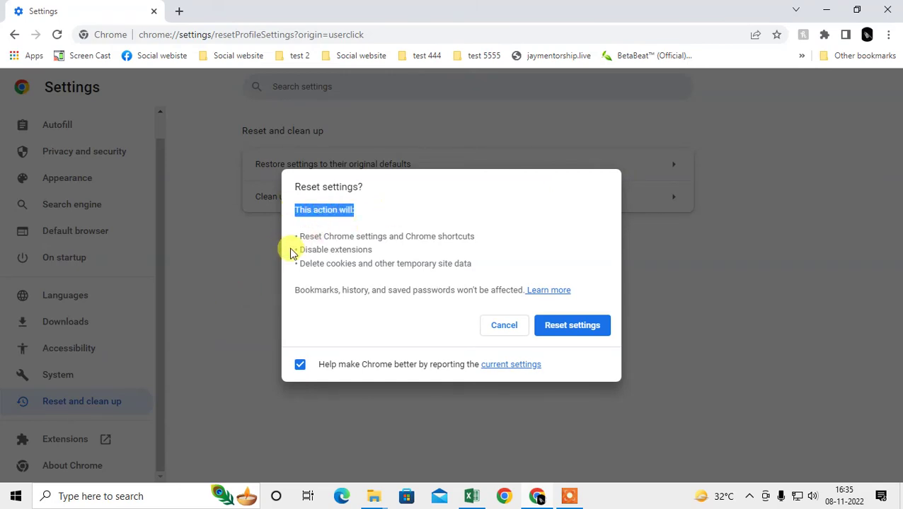
pyautogui.moveTo(299, 236); pyautogui.dragTo(502, 238)
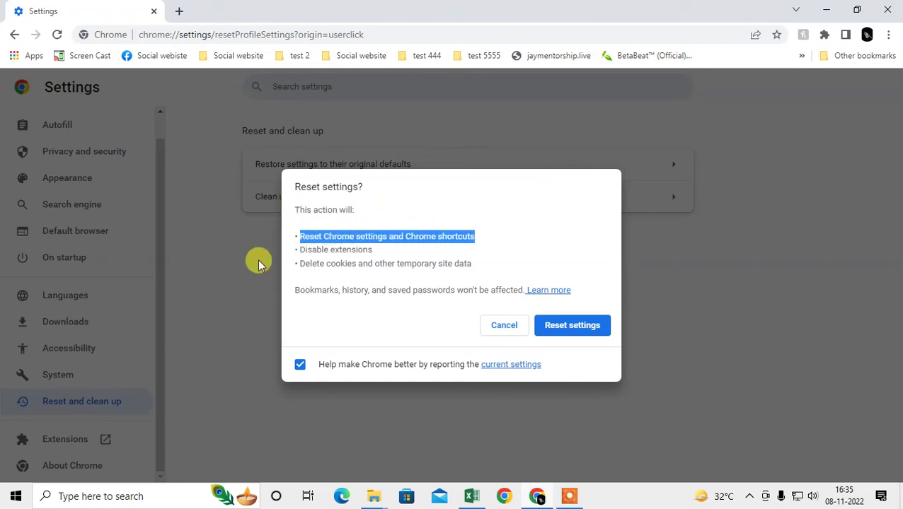
pyautogui.moveTo(305, 250); pyautogui.dragTo(368, 252)
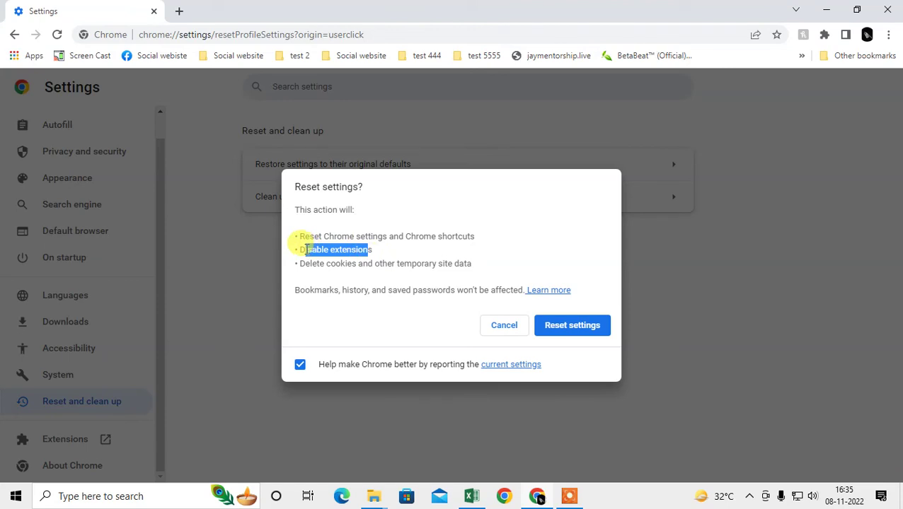
pyautogui.moveTo(294, 239); pyautogui.dragTo(375, 252)
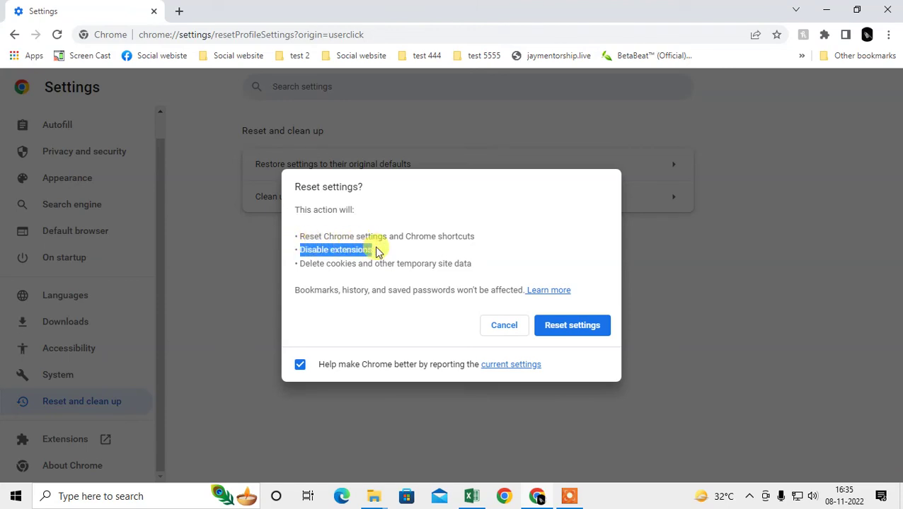
pyautogui.click(315, 256)
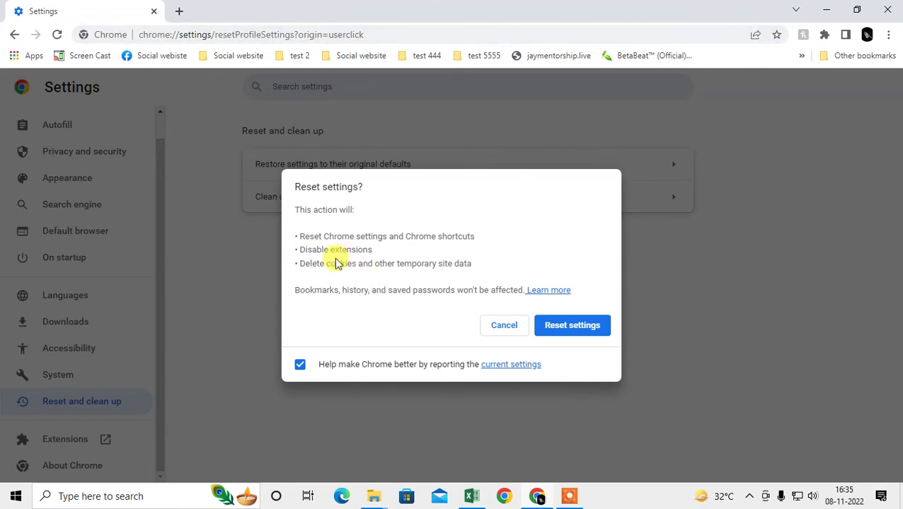
pyautogui.moveTo(301, 267); pyautogui.dragTo(485, 270)
pyautogui.click(484, 269)
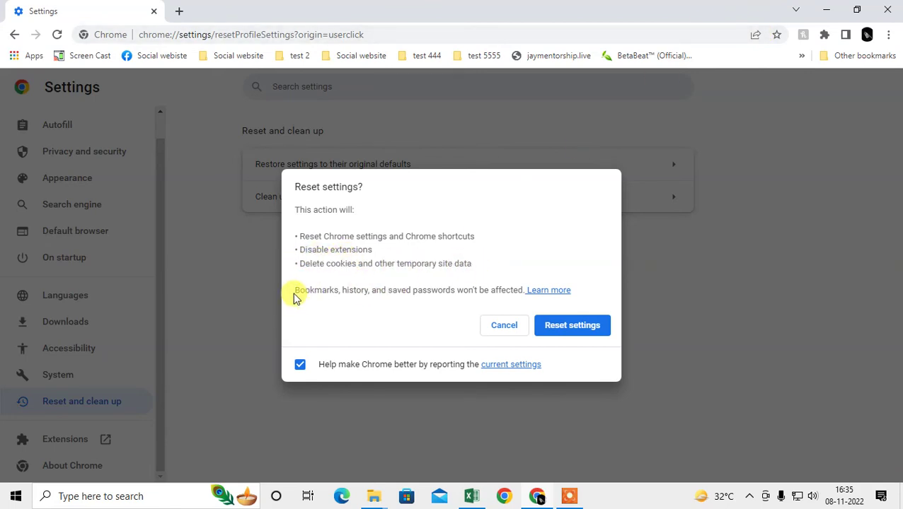
pyautogui.moveTo(295, 290); pyautogui.dragTo(305, 288)
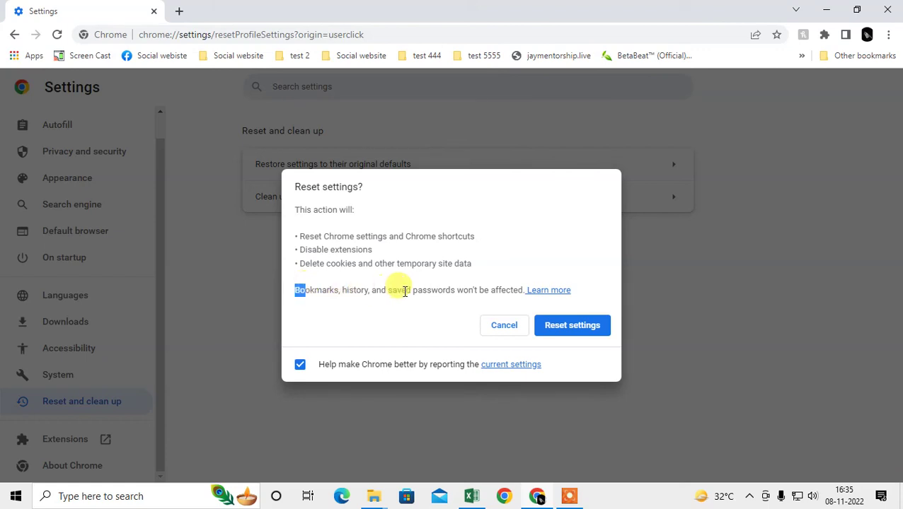
pyautogui.moveTo(405, 290); pyautogui.dragTo(438, 290)
pyautogui.moveTo(522, 290); pyautogui.dragTo(512, 333)
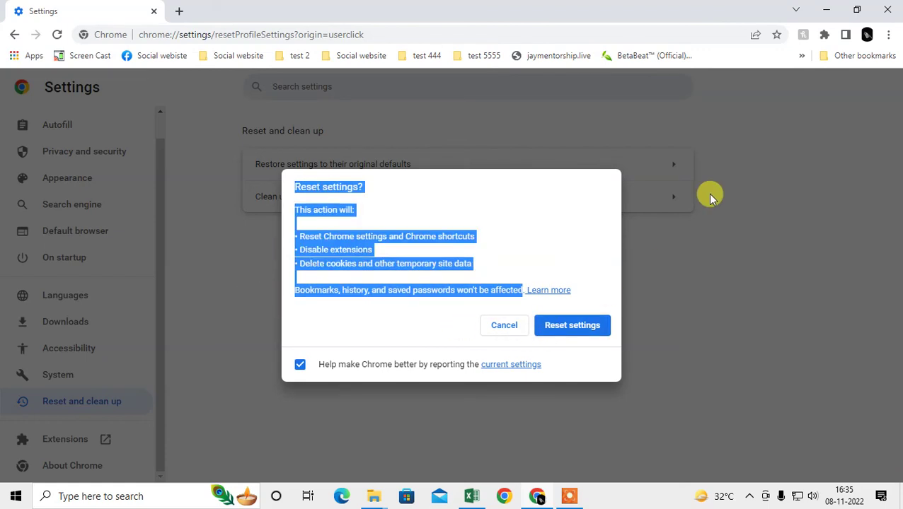
pyautogui.click(504, 326)
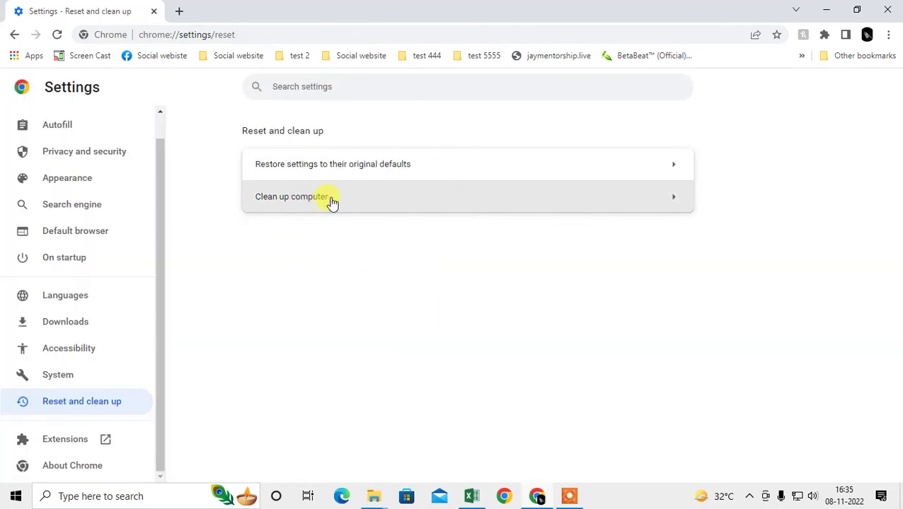
# Open Clean up computer, press Find to search for harmful software, and read its description.
pyautogui.click(331, 200)
pyautogui.click(660, 173)
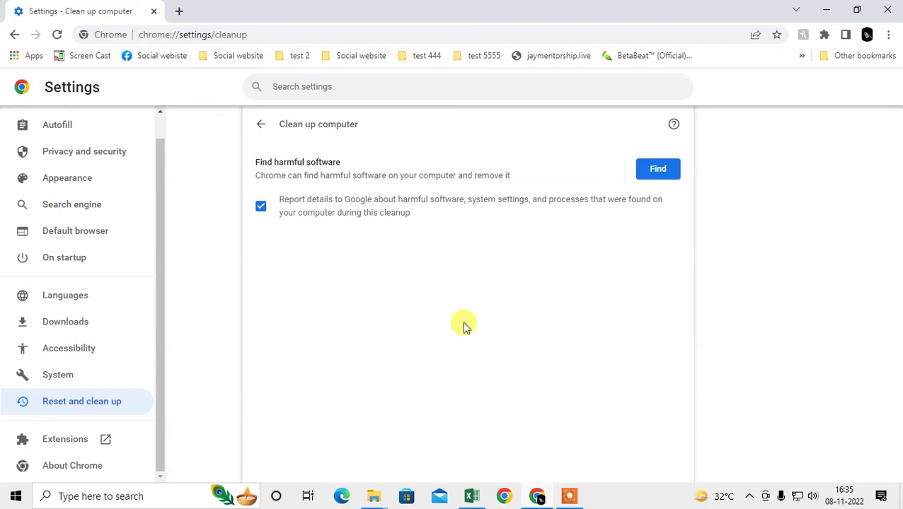
pyautogui.click(664, 173)
pyautogui.moveTo(287, 176); pyautogui.dragTo(416, 183)
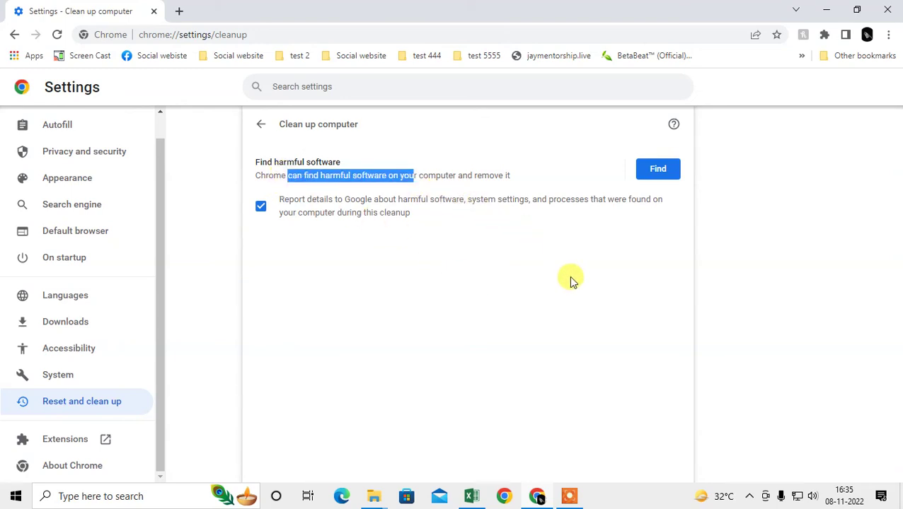
pyautogui.click(626, 256)
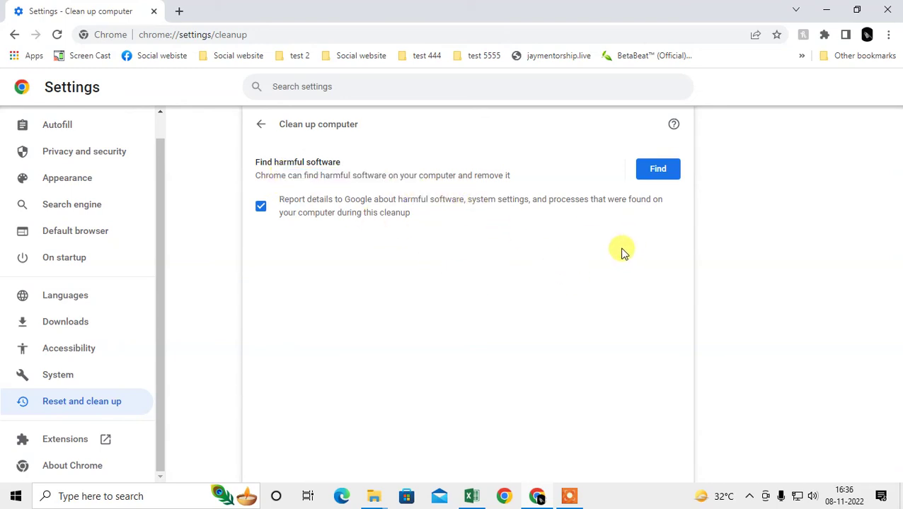